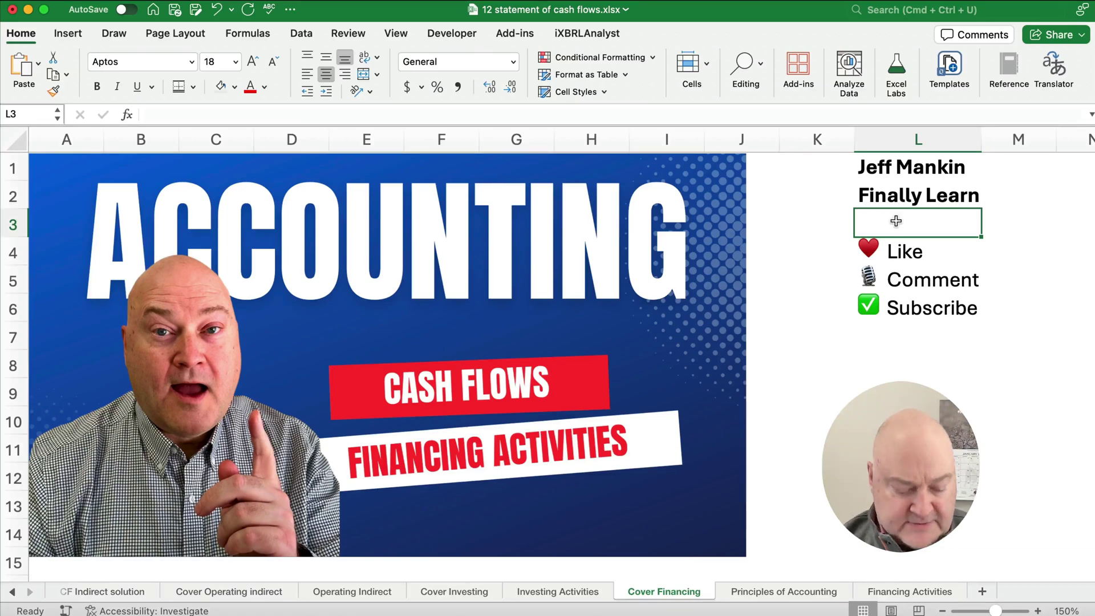
Step: Switch to the next sheet, Principles of Accounting, using Option+Right Arrow
key(alt+Right)
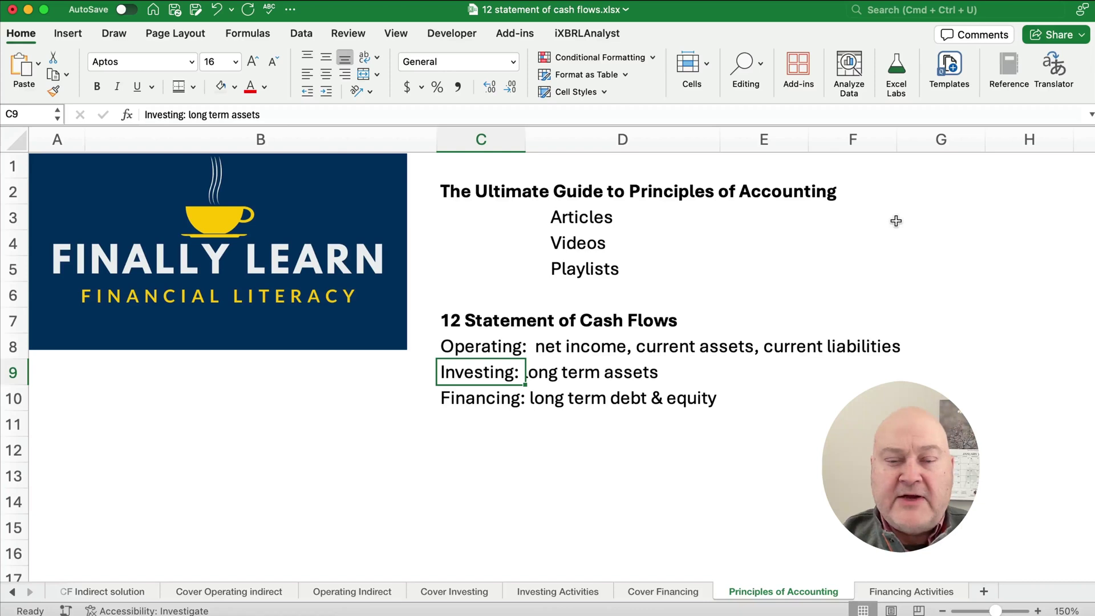
Step: Select the Financing: long term debt & equity line in C10, then go to the Financing Activities sheet
click(478, 406)
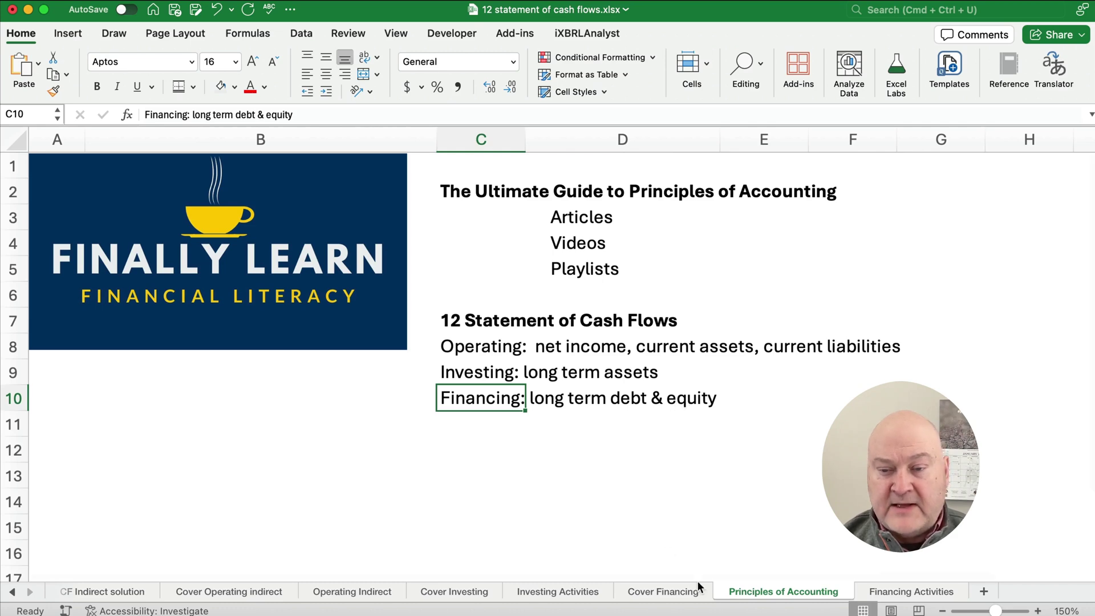
click(897, 593)
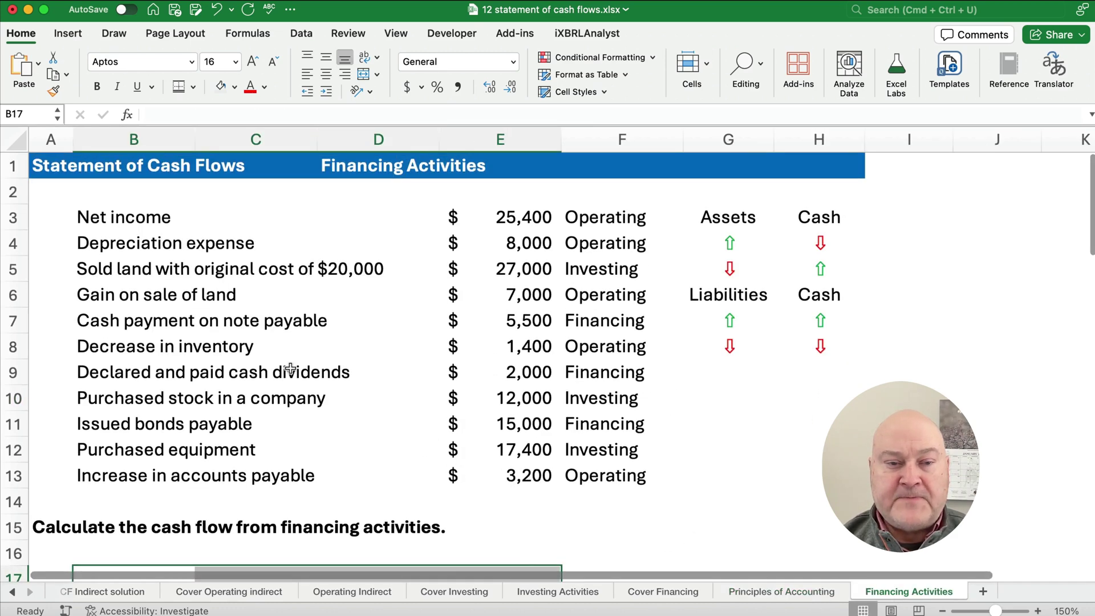
Step: Select the cash flow list B3:F13, then narrow the selection to the note payable row B7:F7
drag(103, 217, 615, 465)
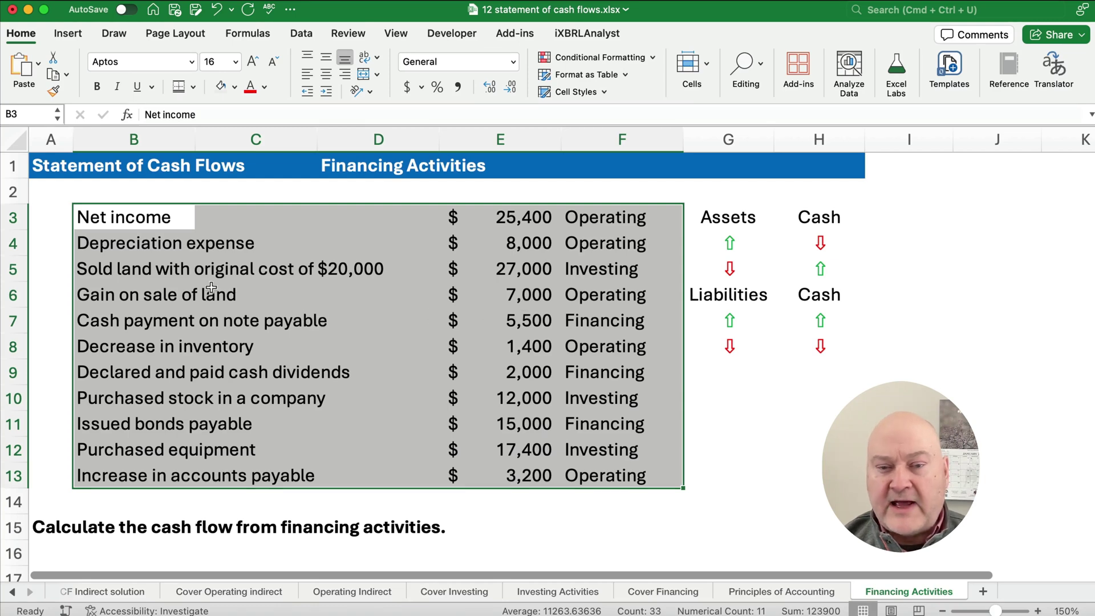
drag(102, 321, 590, 331)
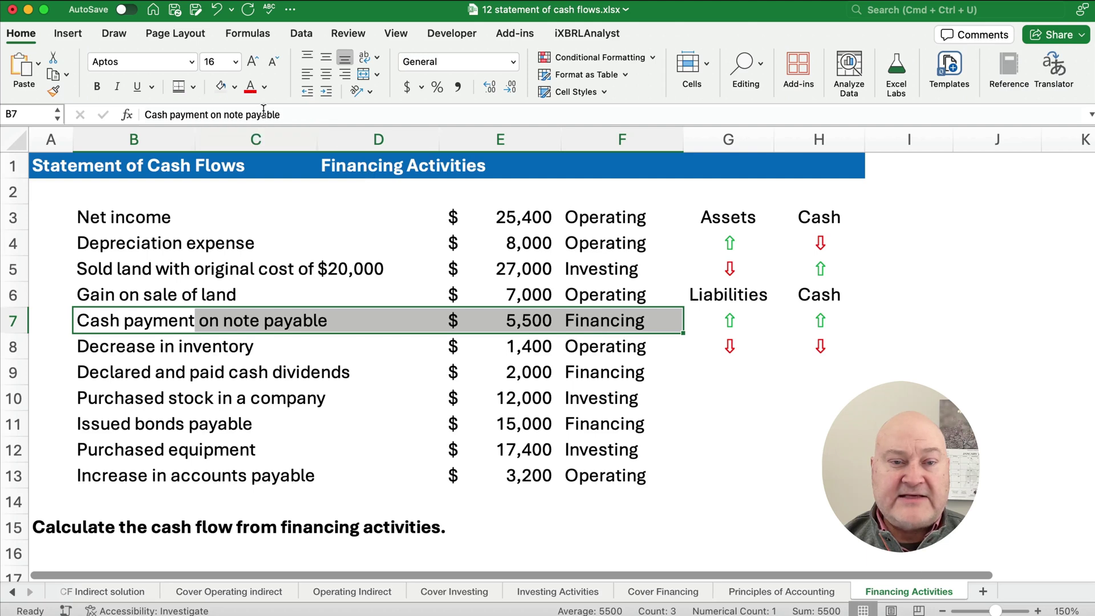
Step: Fill the note payable, cash dividends and issued bonds payable rows (B7, B9, B11 to F) light green
click(234, 87)
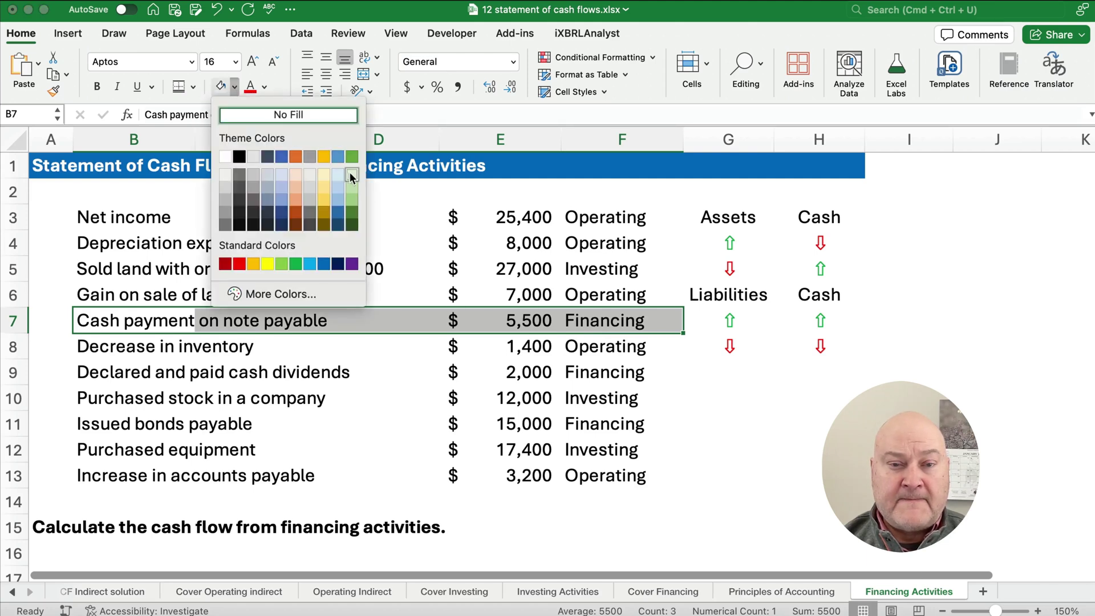
click(352, 182)
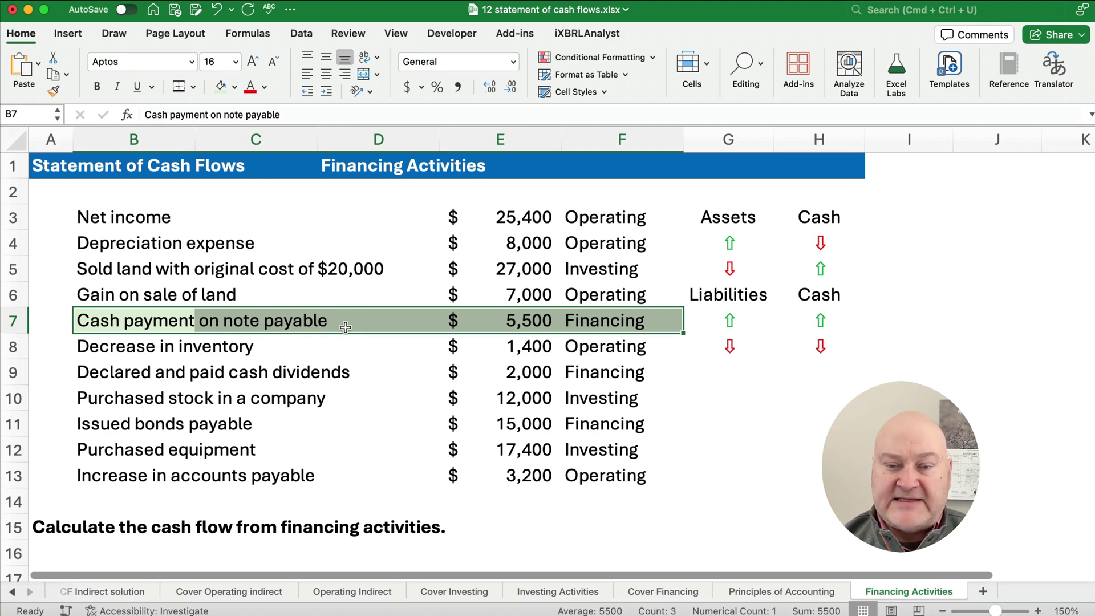
drag(91, 370, 584, 376)
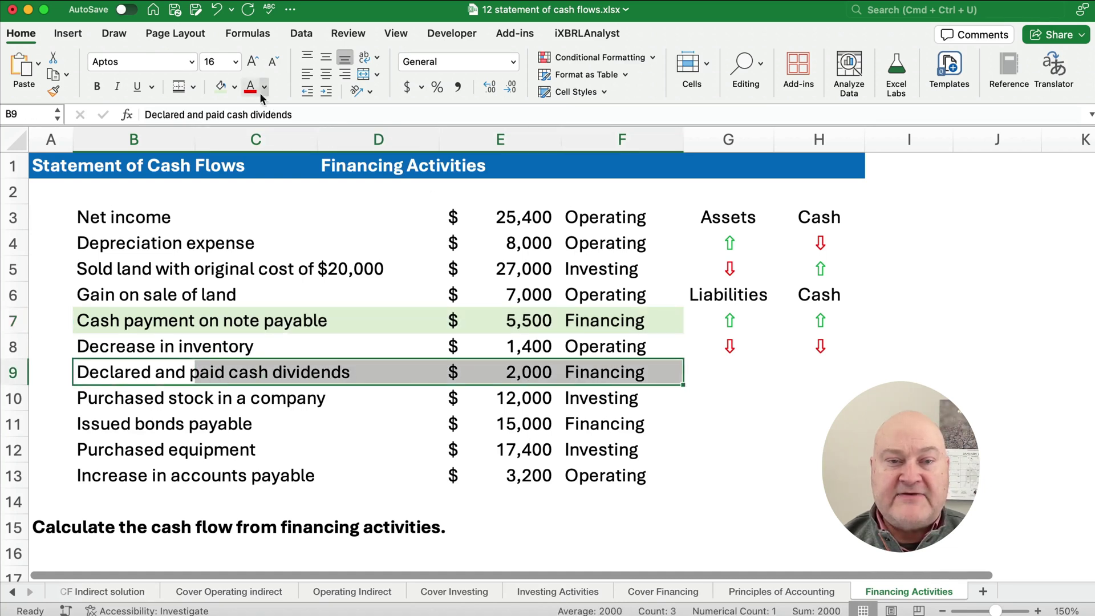
click(222, 88)
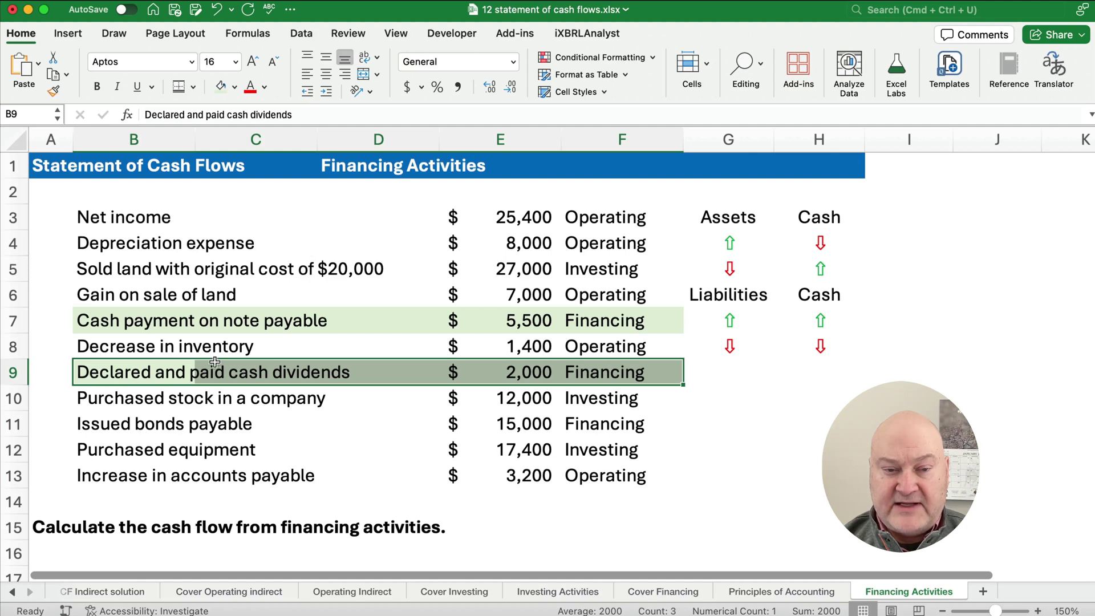
drag(78, 427, 619, 429)
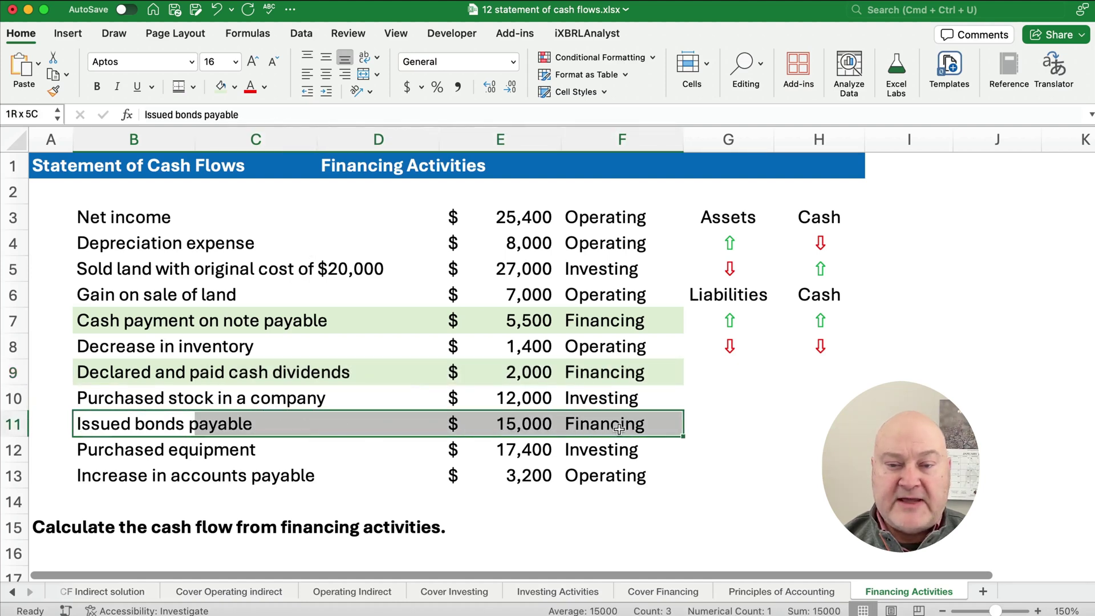
click(222, 88)
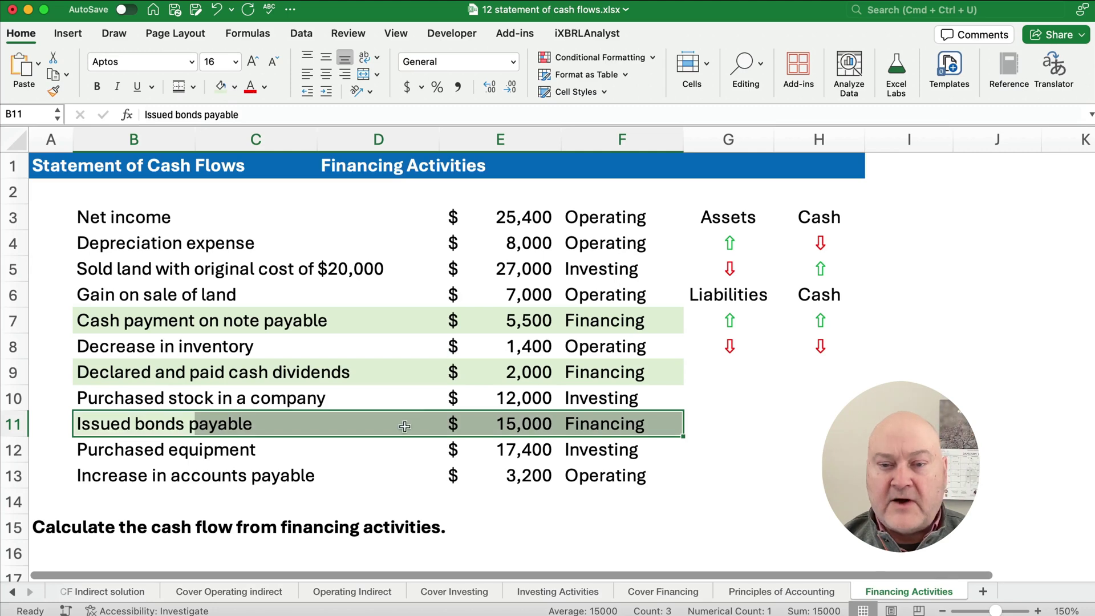
scroll(398, 433, down, 1)
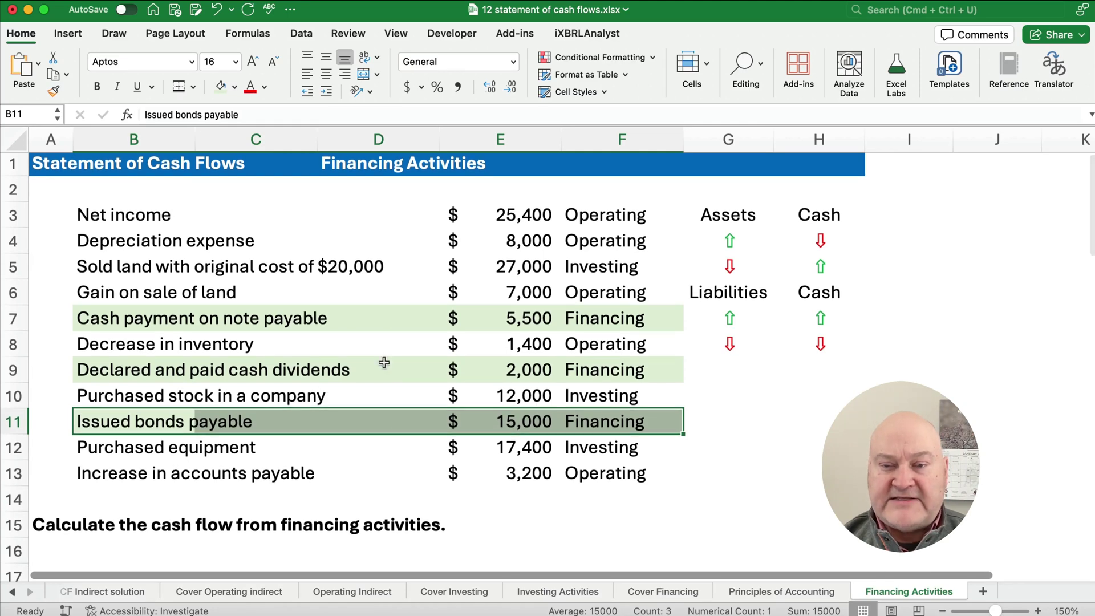
scroll(374, 397, down, 6)
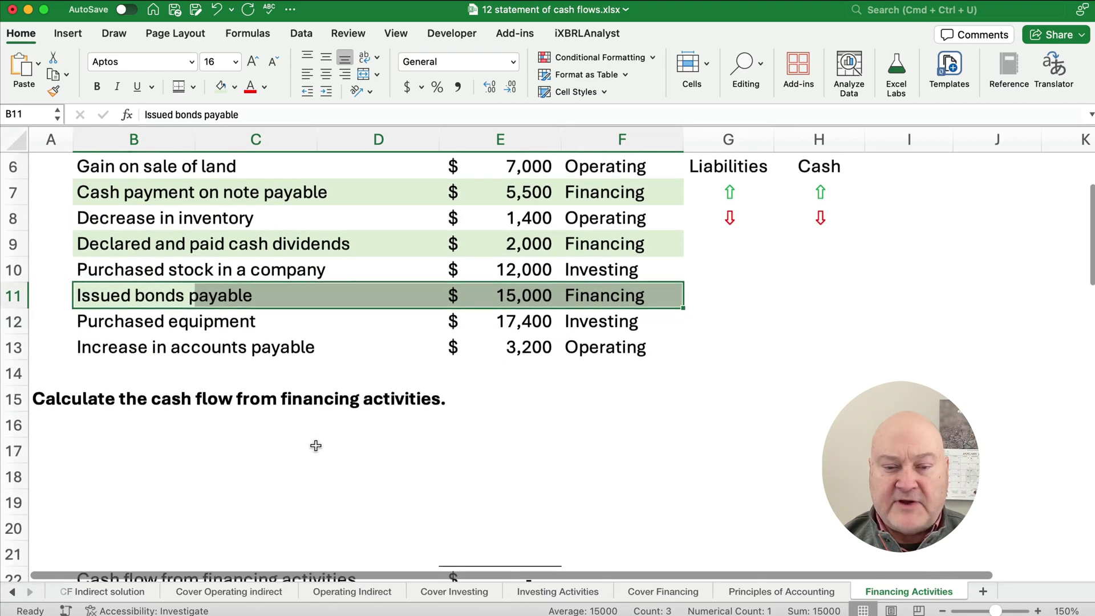
Step: Enter the label 'Dec in note payable' in B17 with an amount of 5500 in E17
click(122, 411)
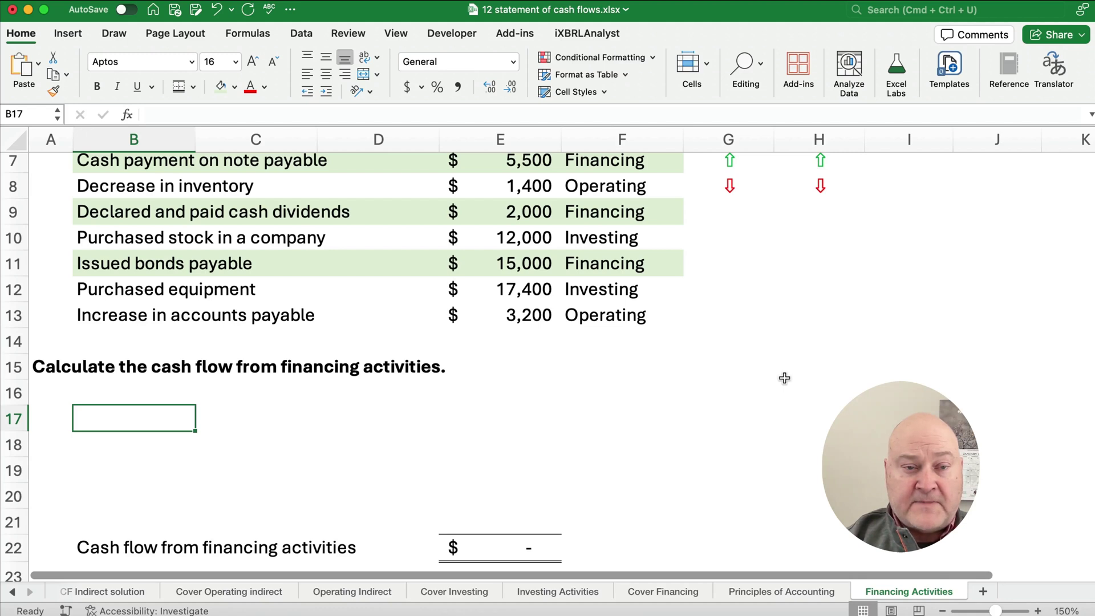
text(De)
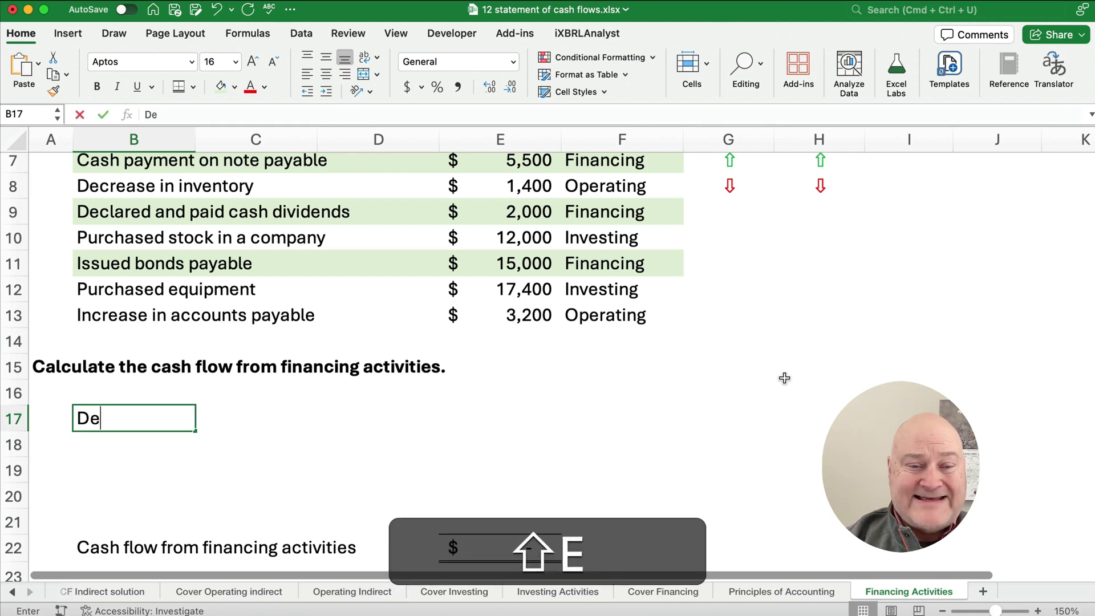
text(c in no)
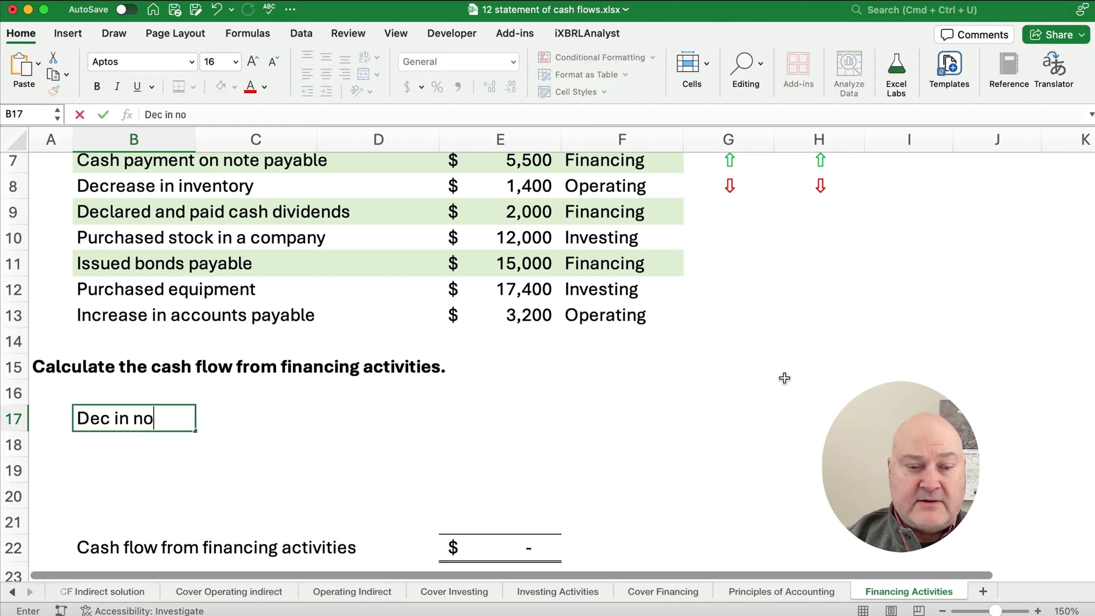
text(te pay)
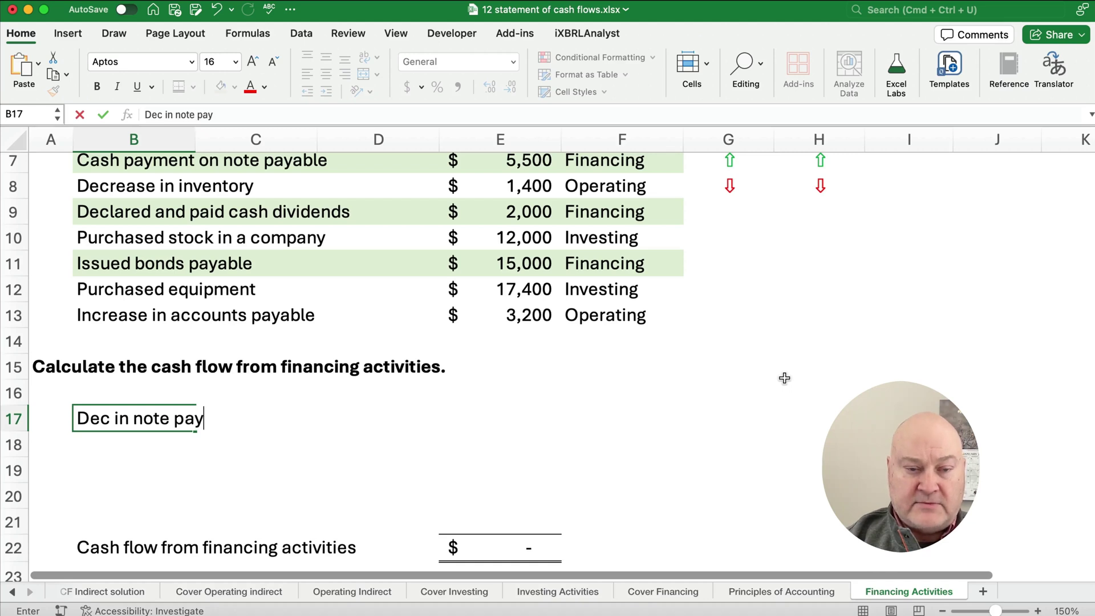
text(able)
key(Tab)
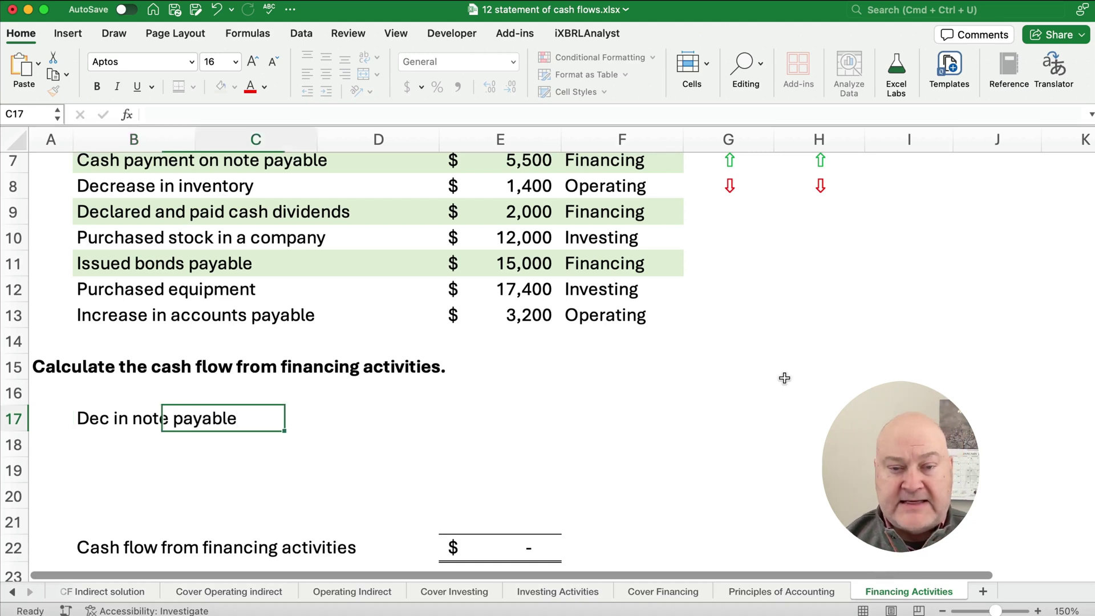
key(Tab)
key(Tab)
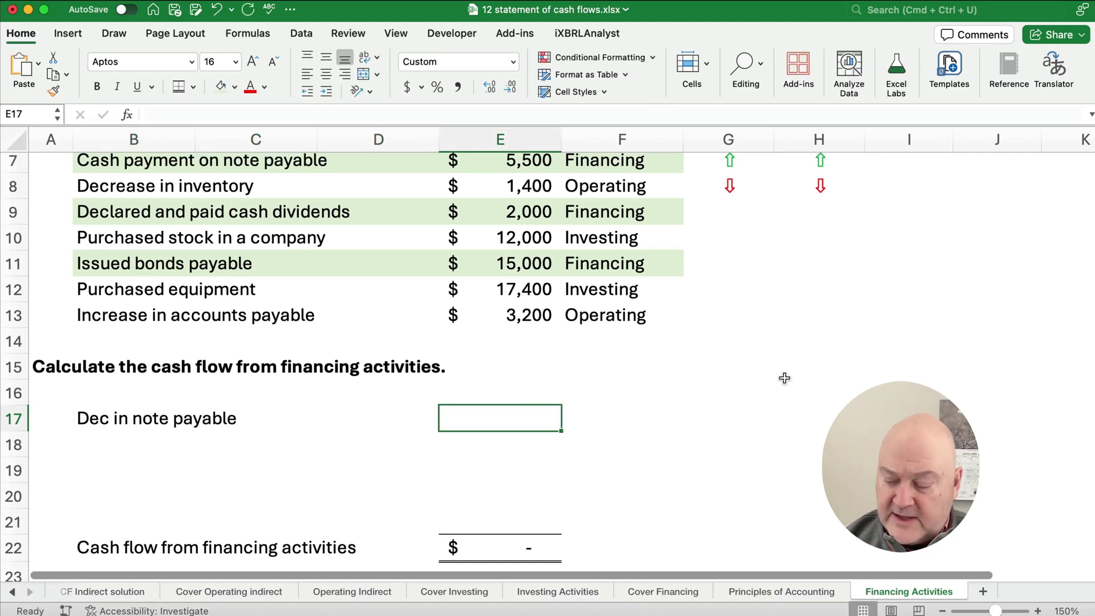
text(5500)
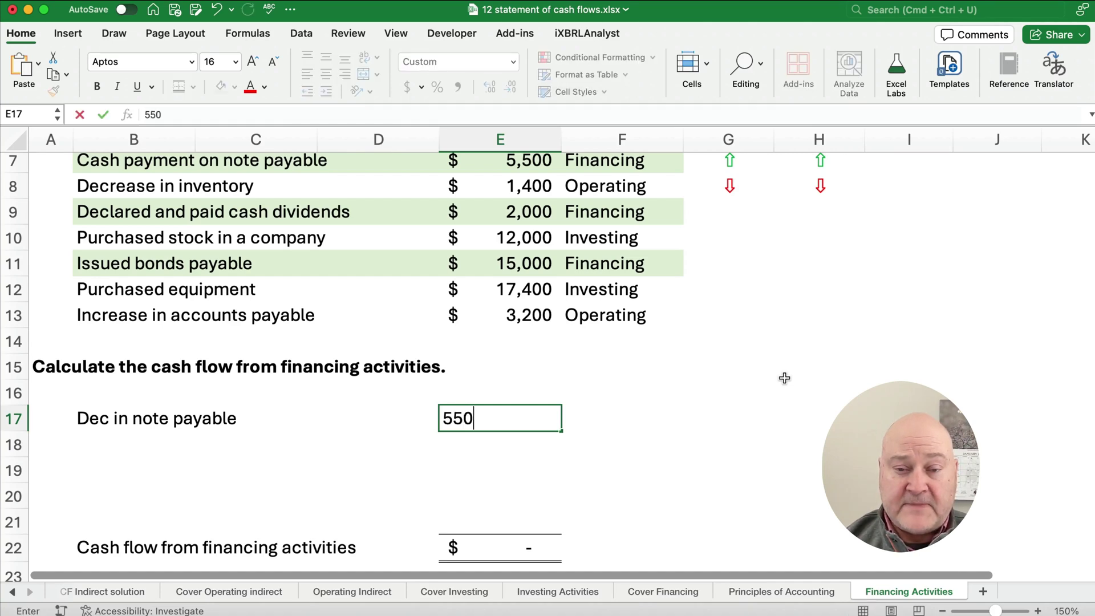
key(Return)
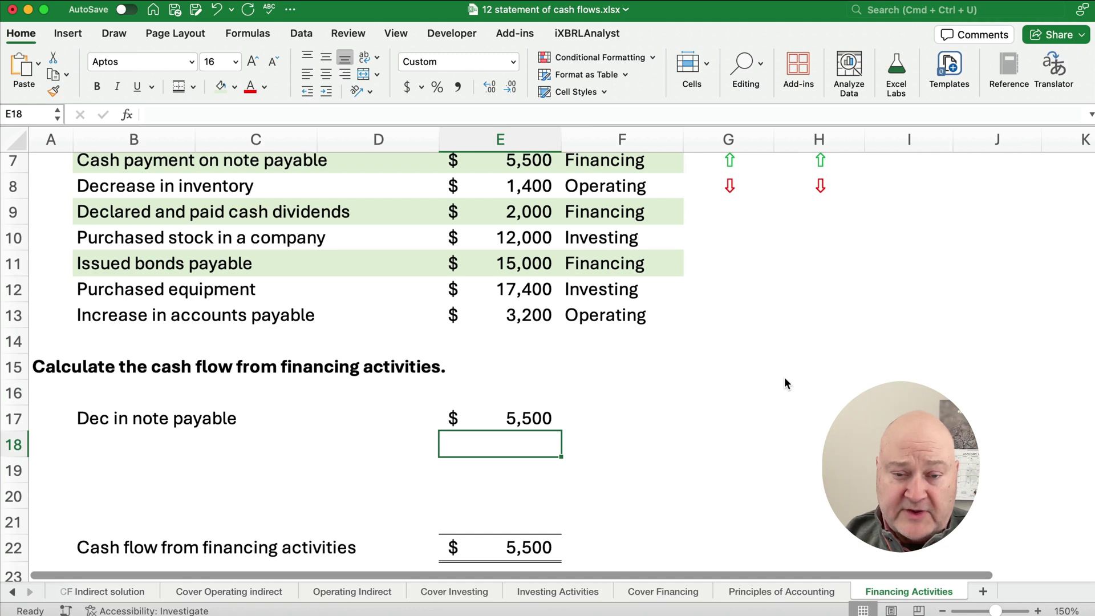
Step: Confirm E22 totals =SUM(E17:E21), then change the note payable amount in E17 to -5500
click(533, 545)
click(174, 116)
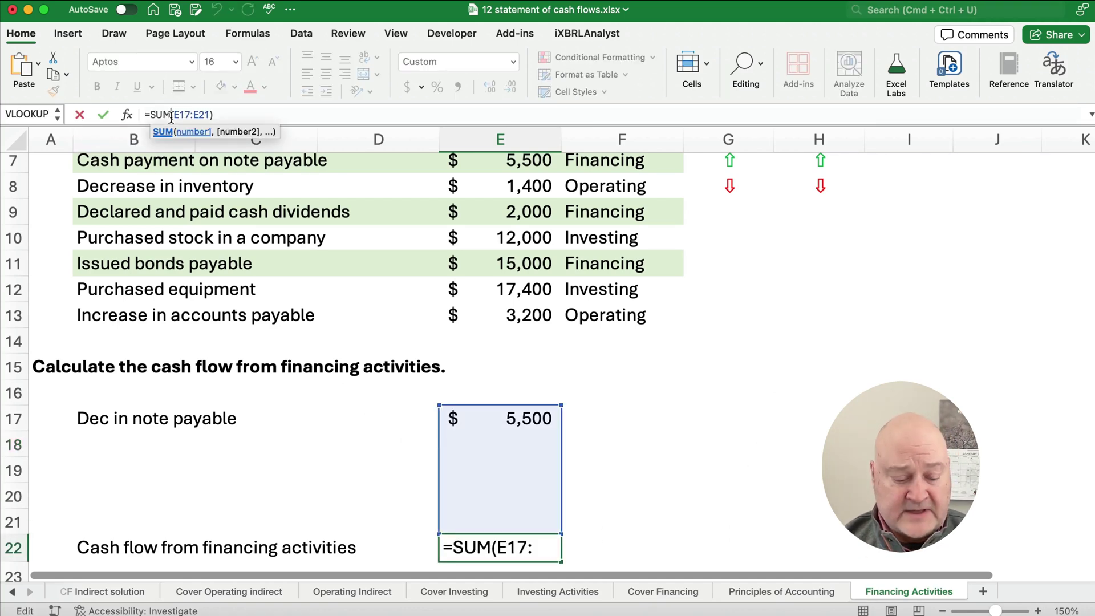
key(Escape)
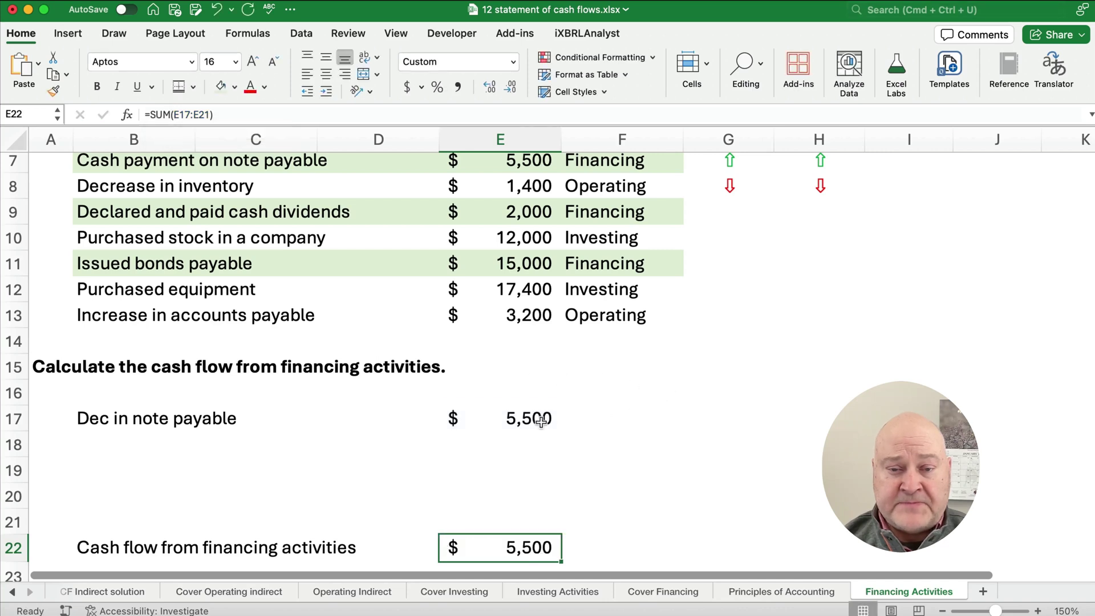
click(533, 420)
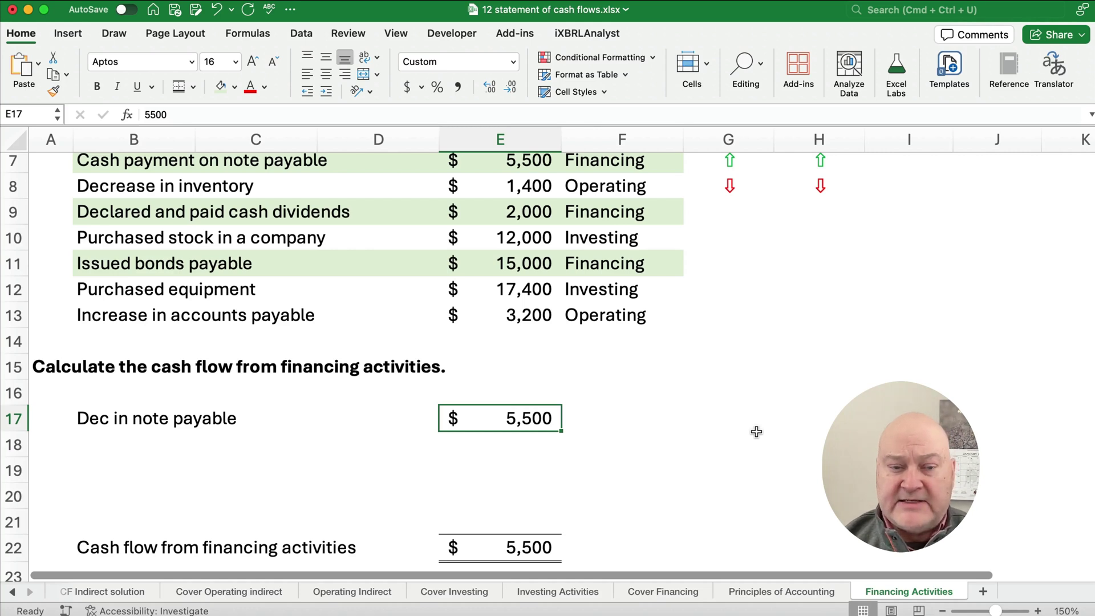
text(-5500)
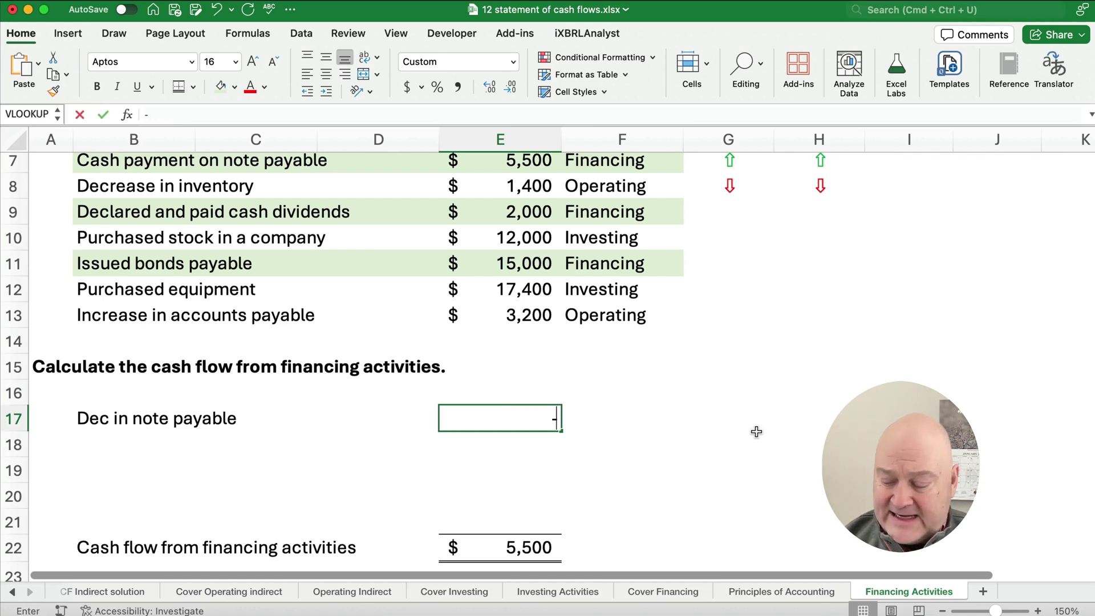
key(Return)
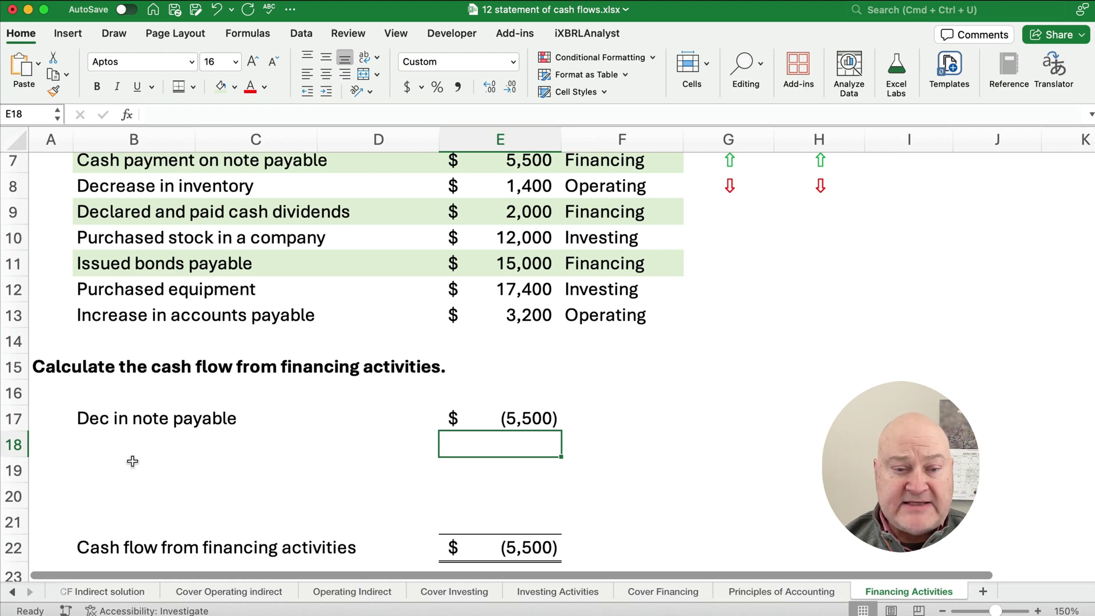
click(129, 440)
Step: Add a 'Cash dividends' line in row 18 with an amount of -2000
text(C)
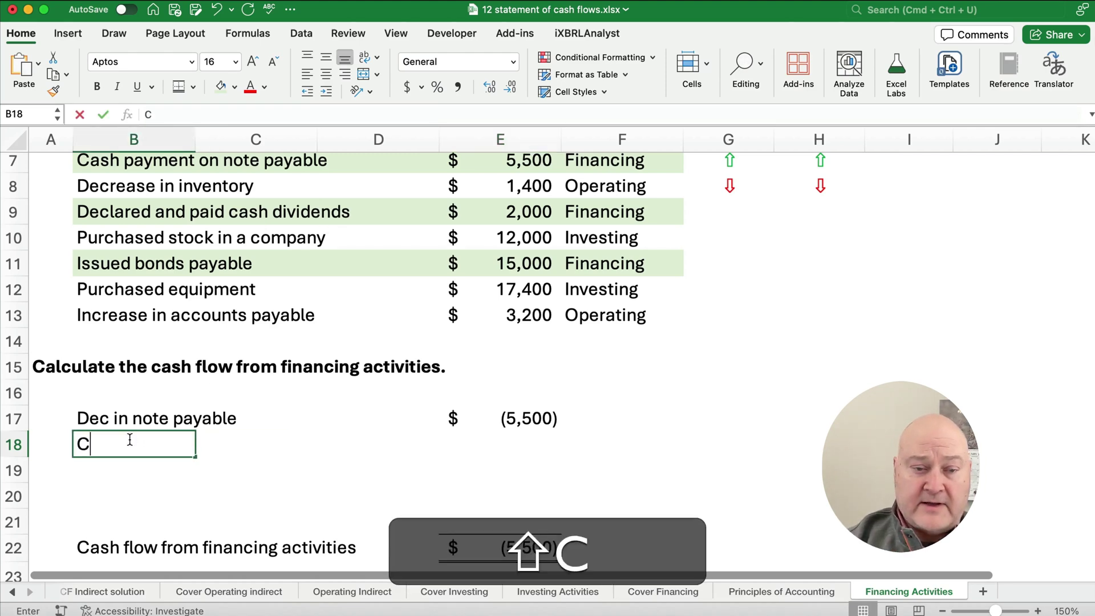
text(ash dividends)
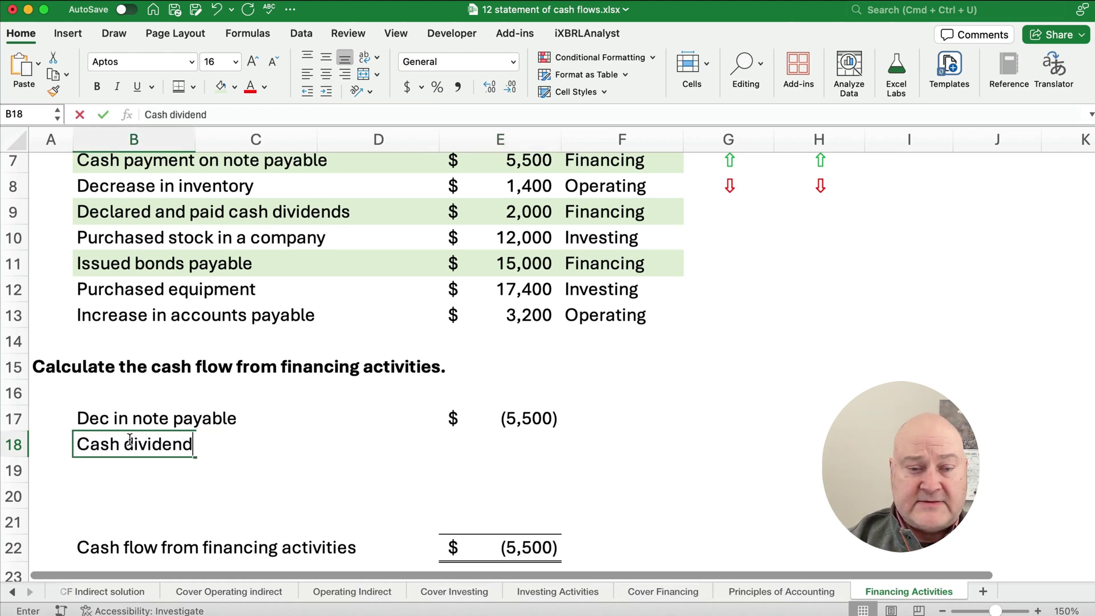
key(Tab)
key(Tab)
key(Tab)
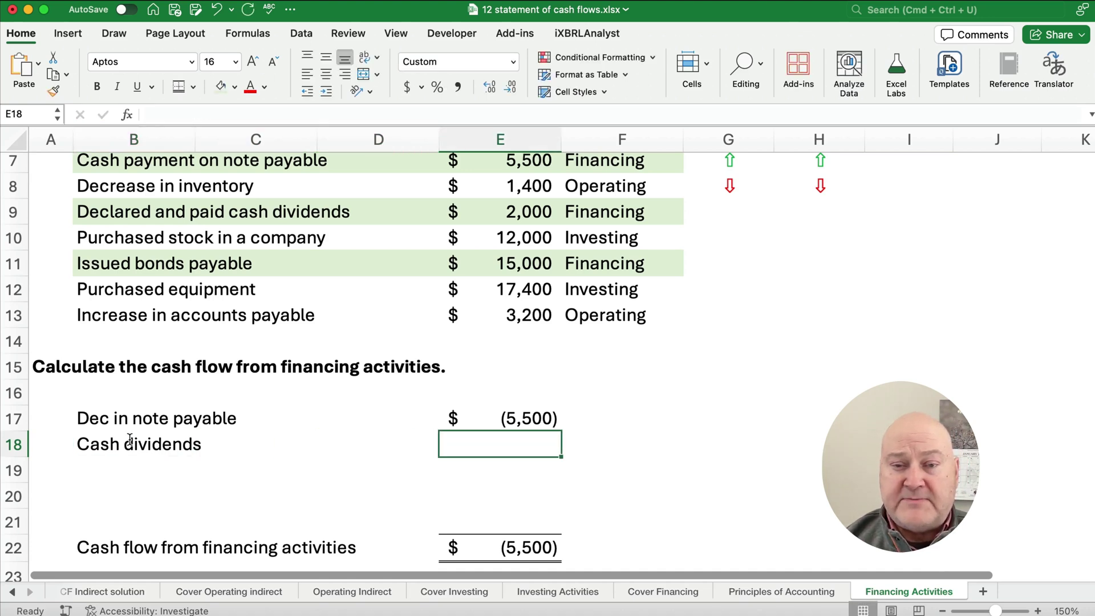
text(-2000)
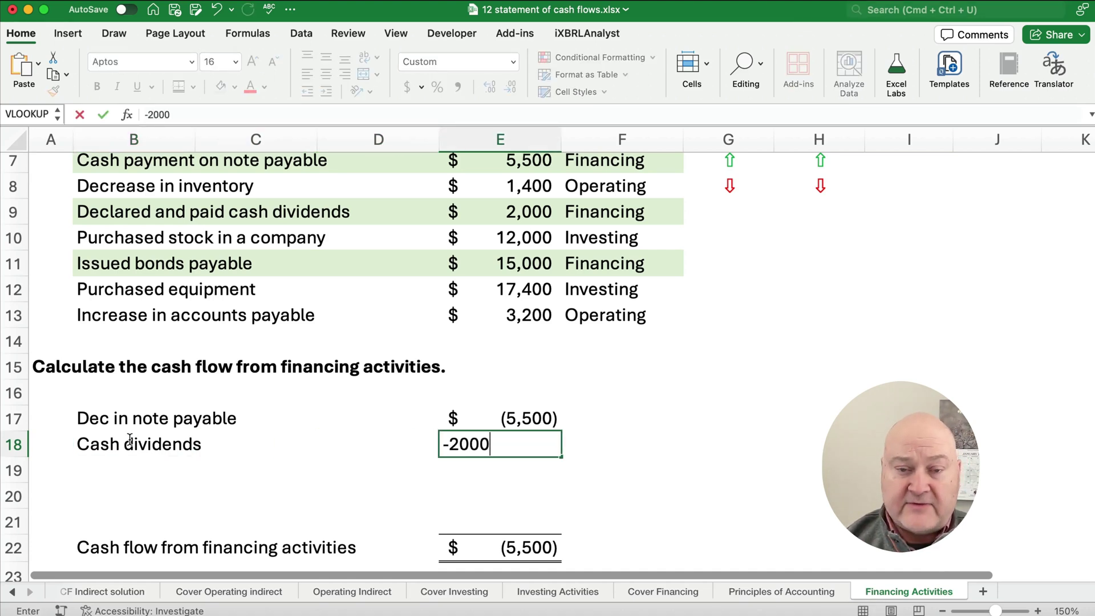
key(Return)
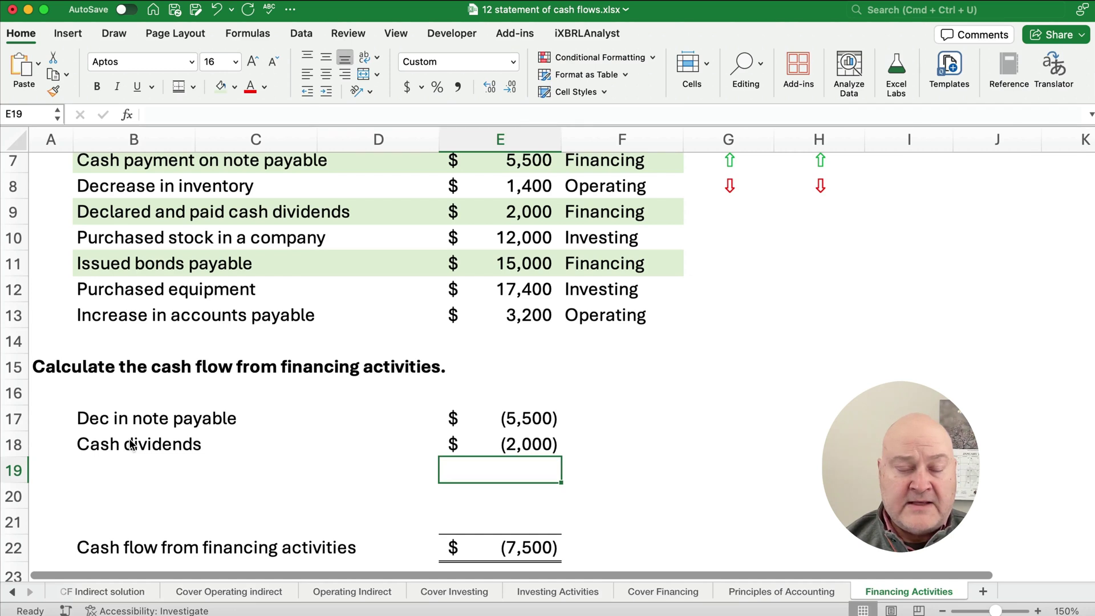
click(102, 469)
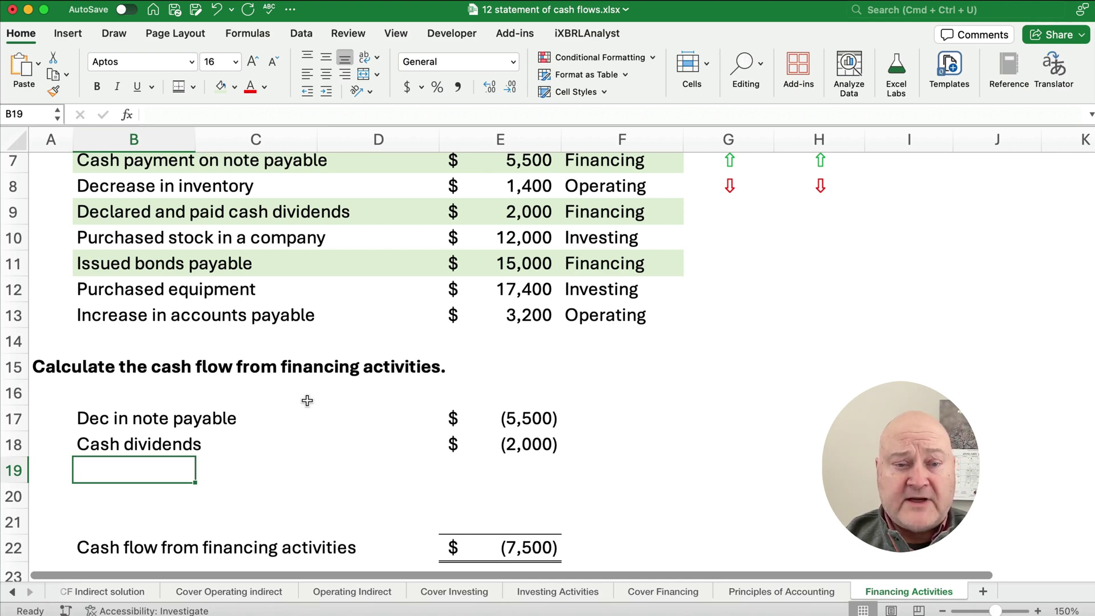
Step: Add an 'Issued bonds payable' line in row 19 with an amount of 15000
text(Iss)
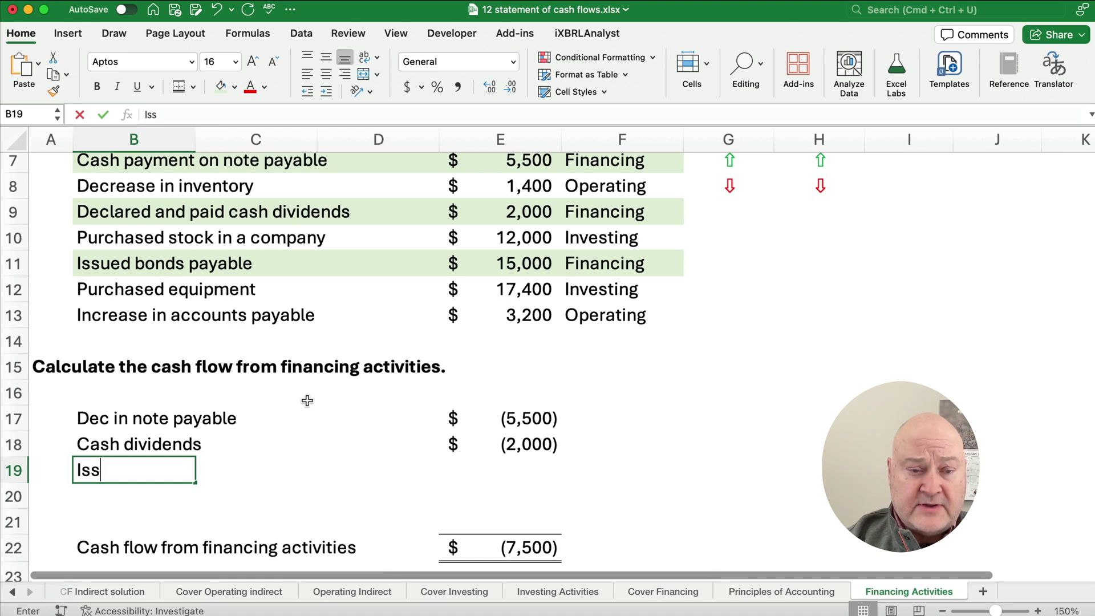
text(ued bonds payable)
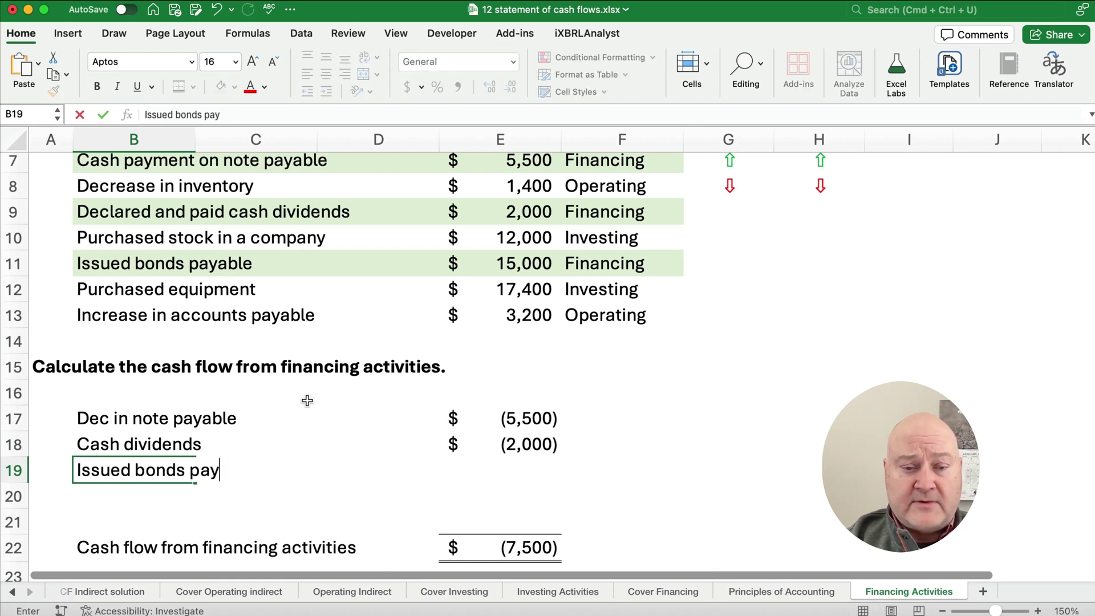
key(Tab)
key(Tab)
key(Tab)
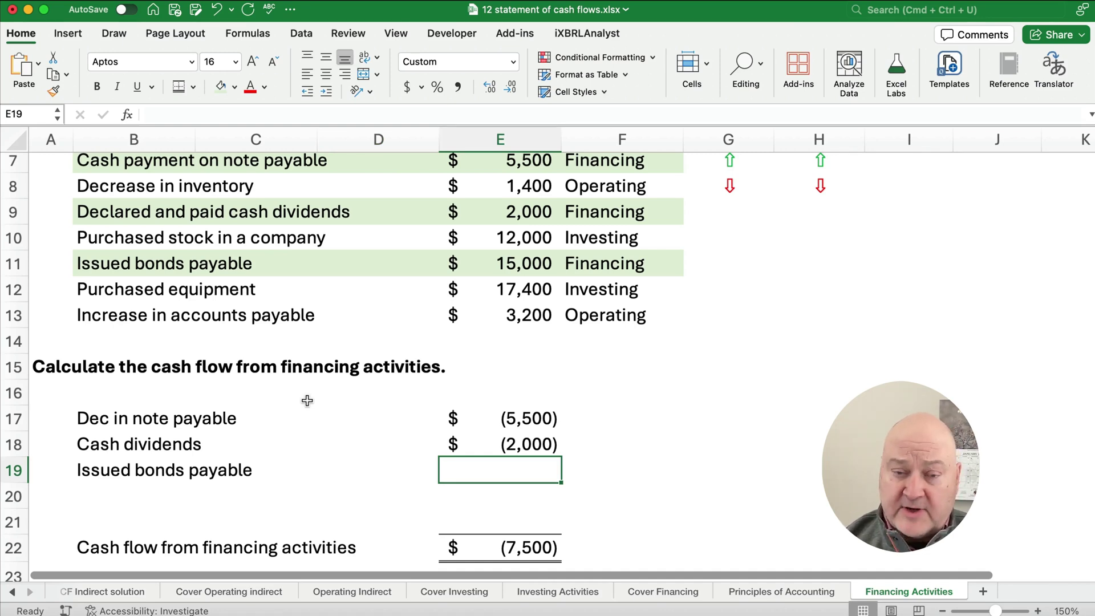
text(15000)
key(Return)
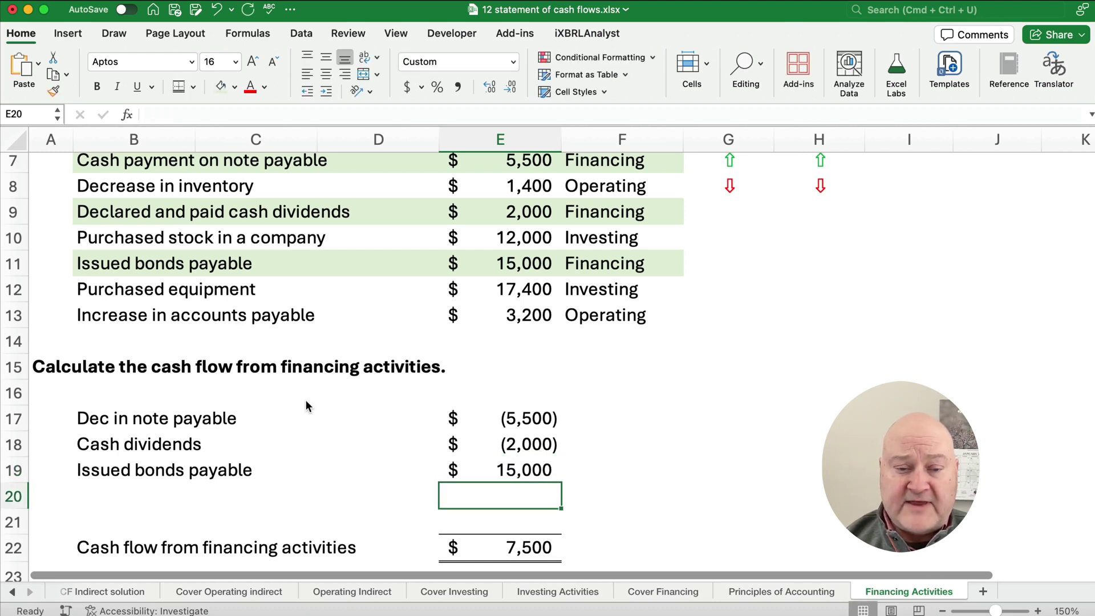
scroll(188, 428, down, 2)
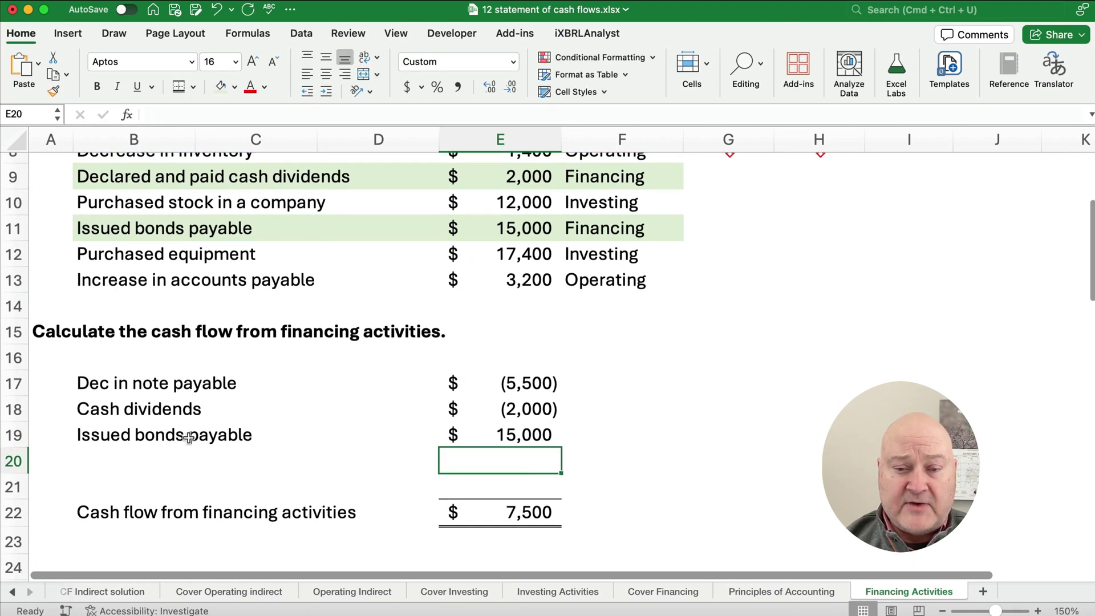